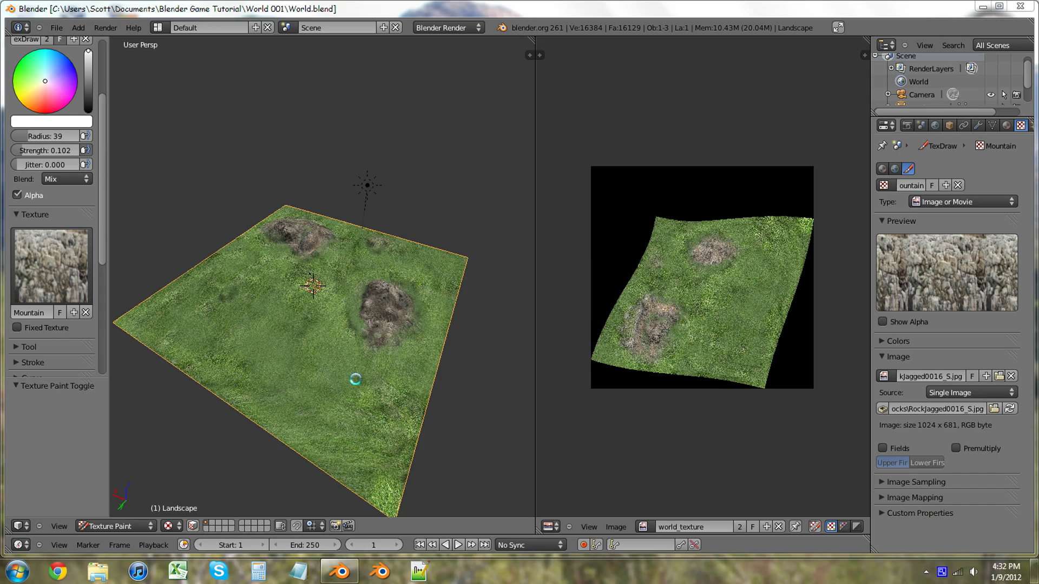
Paint the Mountain rock texture onto the grassy lower slope of the large mountain near the landscape's corner
{"action": "middle_click_drag", "start_coordinate": [303, 371], "coordinate": [369, 376]}
{"action": "scroll", "coordinate": [368, 376], "scroll_direction": "up", "scroll_amount": 3}
{"action": "scroll", "coordinate": [290, 344], "scroll_direction": "down", "scroll_amount": 1}
{"action": "middle_click_drag", "start_coordinate": [294, 330], "coordinate": [319, 310]}
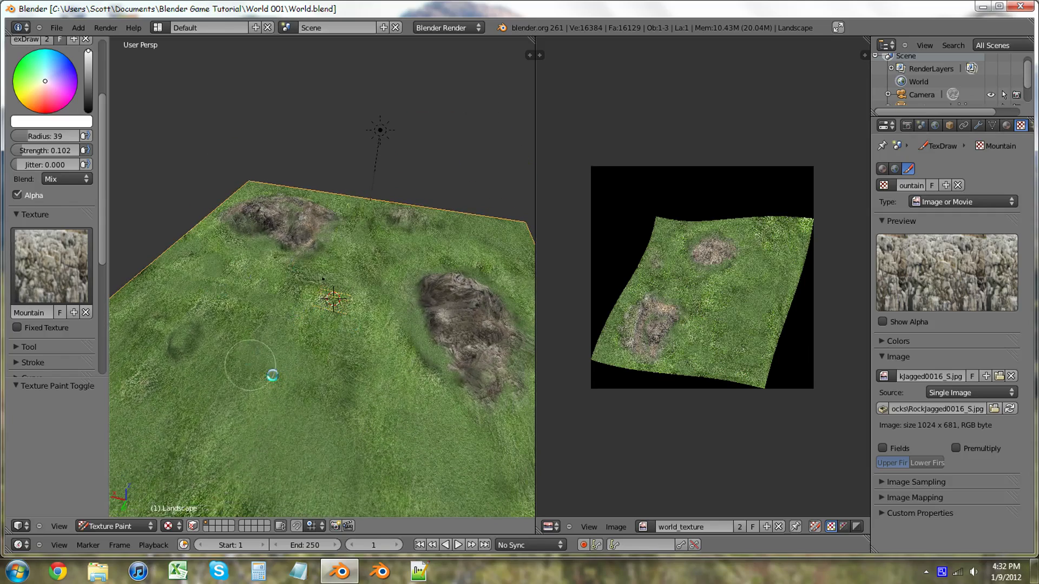
{"action": "scroll", "coordinate": [319, 351], "scroll_direction": "down", "scroll_amount": 3}
{"action": "mouse_move", "coordinate": [326, 386]}
{"action": "middle_mouse_down"}
{"action": "mouse_move", "coordinate": [323, 406]}
{"action": "mouse_move", "coordinate": [384, 425]}
{"action": "mouse_move", "coordinate": [294, 413]}
{"action": "mouse_move", "coordinate": [283, 401]}
{"action": "mouse_move", "coordinate": [301, 378]}
{"action": "mouse_move", "coordinate": [344, 399]}
{"action": "middle_mouse_up"}
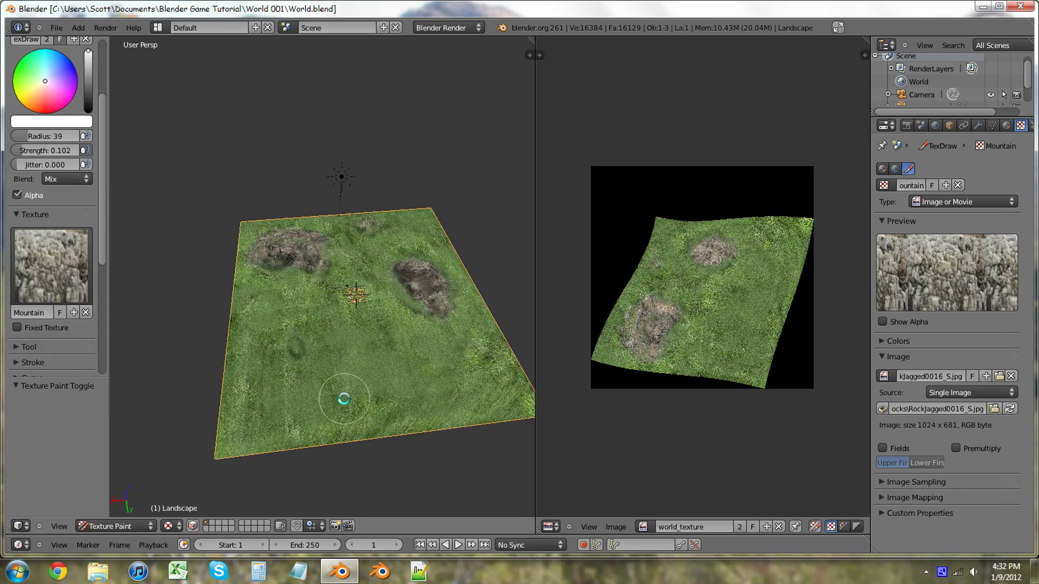
{"action": "scroll", "coordinate": [389, 325], "scroll_direction": "up", "scroll_amount": 6}
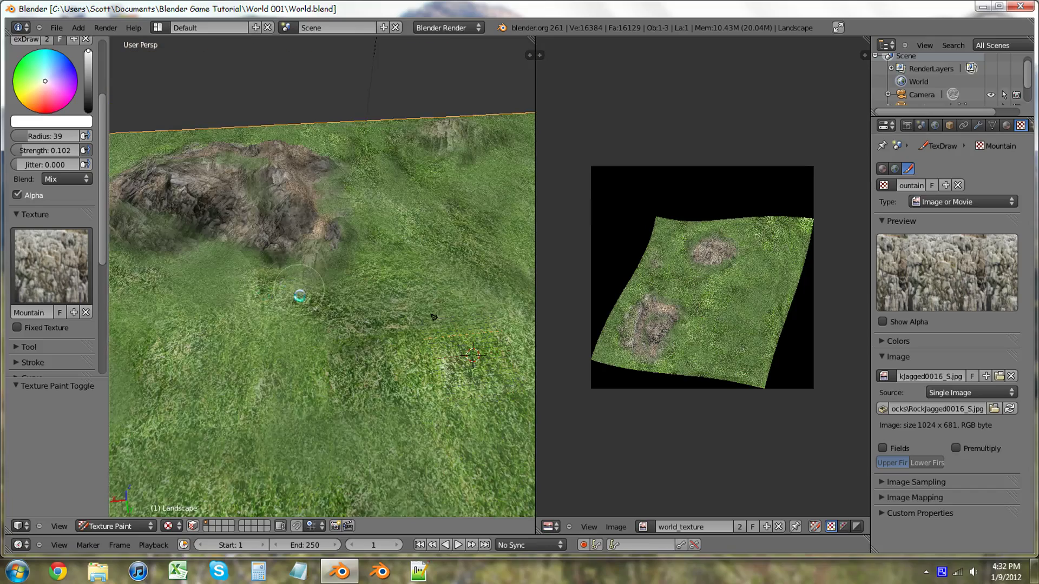
{"action": "middle_click_drag", "start_coordinate": [252, 293], "coordinate": [334, 296]}
{"action": "mouse_move", "coordinate": [337, 249]}
{"action": "left_mouse_down"}
{"action": "mouse_move", "coordinate": [372, 225]}
{"action": "mouse_move", "coordinate": [389, 192]}
{"action": "mouse_move", "coordinate": [362, 206]}
{"action": "left_mouse_up"}
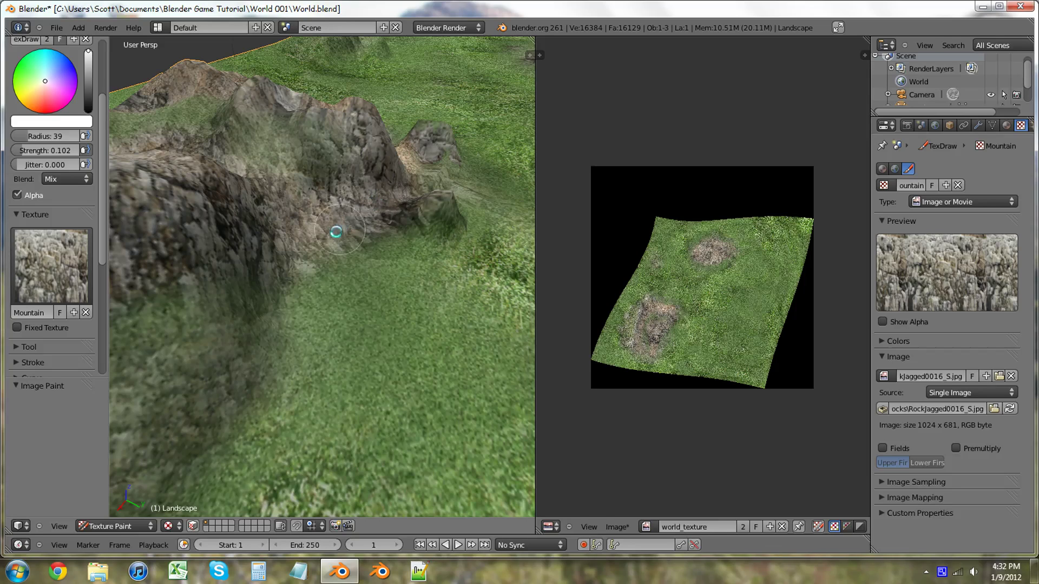
Set the brush strength to 0.318 and paint more rock down the near side of the mountain
{"action": "key", "text": "shift+f"}
{"action": "left_click", "coordinate": [259, 218]}
{"action": "mouse_move", "coordinate": [260, 219]}
{"action": "left_mouse_down"}
{"action": "mouse_move", "coordinate": [326, 231]}
{"action": "mouse_move", "coordinate": [273, 304]}
{"action": "mouse_move", "coordinate": [263, 355]}
{"action": "left_mouse_up"}
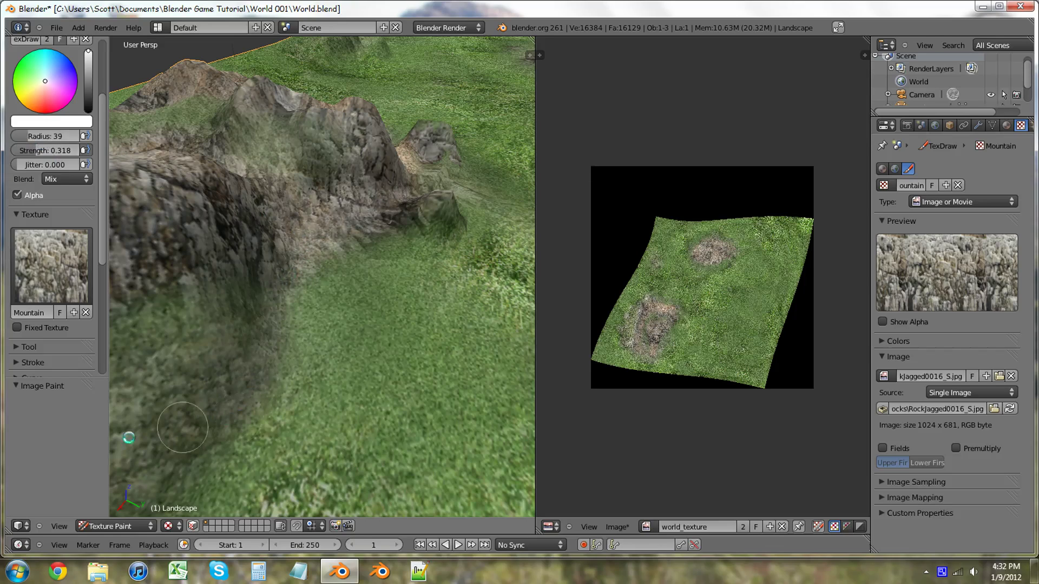
Set the brush strength to 0.720 and paint the rock texture across the grass at the mountain's foot
{"action": "scroll", "coordinate": [133, 403], "scroll_direction": "down", "scroll_amount": 2}
{"action": "middle_click_drag", "start_coordinate": [291, 322], "coordinate": [273, 322]}
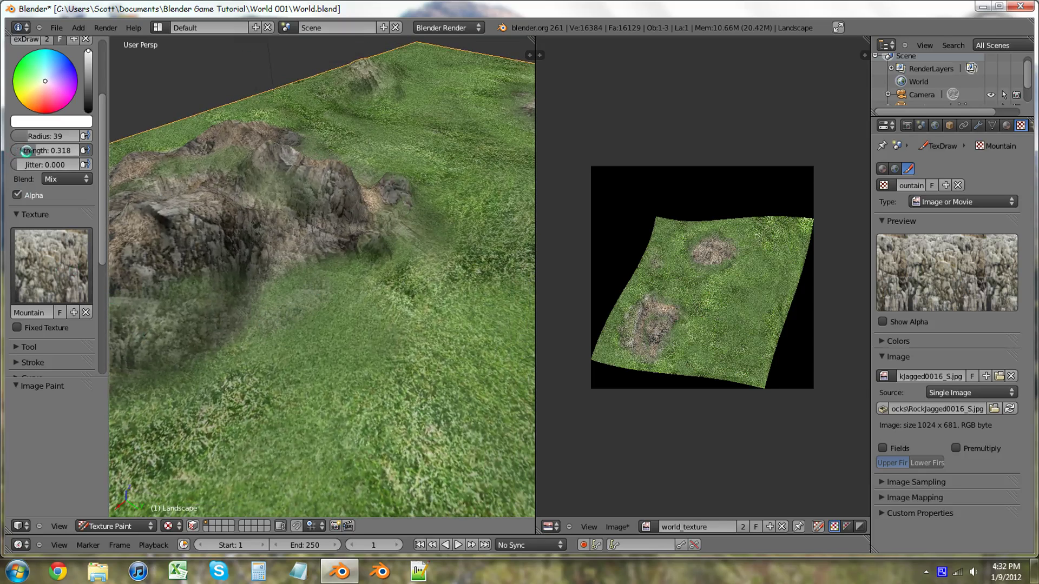
{"action": "left_click_drag", "start_coordinate": [26, 151], "coordinate": [53, 150]}
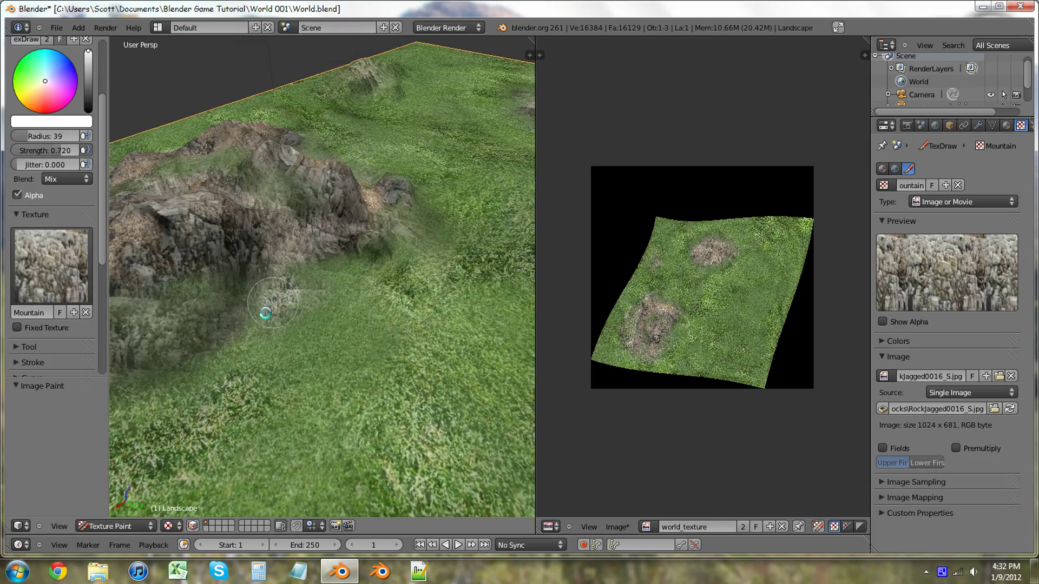
{"action": "mouse_move", "coordinate": [265, 313]}
{"action": "left_mouse_down"}
{"action": "mouse_move", "coordinate": [254, 338]}
{"action": "mouse_move", "coordinate": [344, 262]}
{"action": "mouse_move", "coordinate": [325, 300]}
{"action": "mouse_move", "coordinate": [279, 338]}
{"action": "mouse_move", "coordinate": [372, 287]}
{"action": "mouse_move", "coordinate": [362, 273]}
{"action": "mouse_move", "coordinate": [317, 282]}
{"action": "mouse_move", "coordinate": [287, 260]}
{"action": "mouse_move", "coordinate": [317, 270]}
{"action": "mouse_move", "coordinate": [220, 327]}
{"action": "mouse_move", "coordinate": [251, 310]}
{"action": "mouse_move", "coordinate": [227, 315]}
{"action": "mouse_move", "coordinate": [258, 254]}
{"action": "mouse_move", "coordinate": [286, 270]}
{"action": "mouse_move", "coordinate": [338, 240]}
{"action": "mouse_move", "coordinate": [383, 252]}
{"action": "mouse_move", "coordinate": [354, 274]}
{"action": "left_mouse_up"}
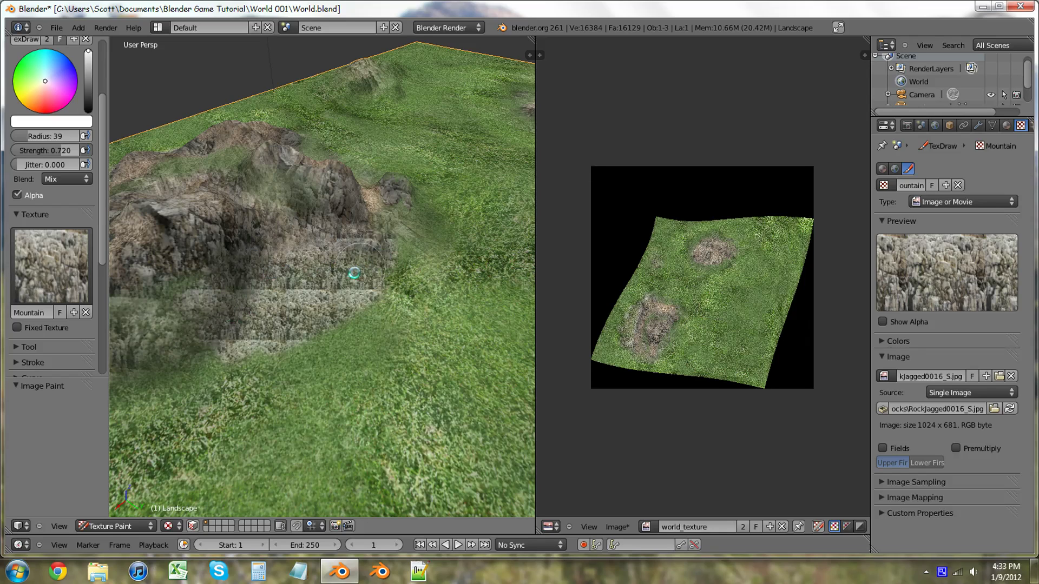
Switch the brush texture to Texture.001, try it on the painted foot of the mountain, and undo the strong strokes
{"action": "left_click", "coordinate": [81, 238]}
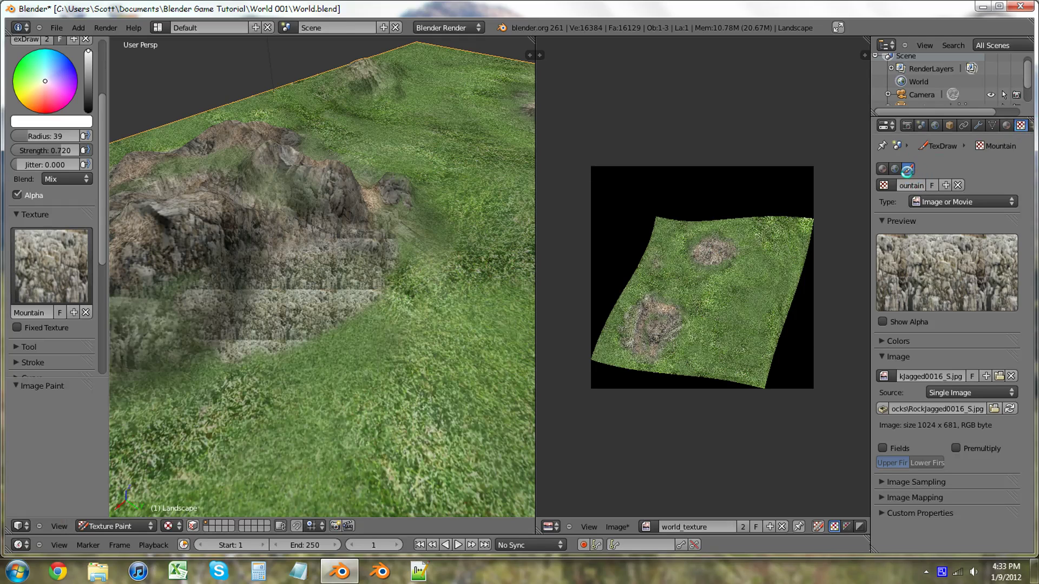
{"action": "left_click", "coordinate": [21, 287]}
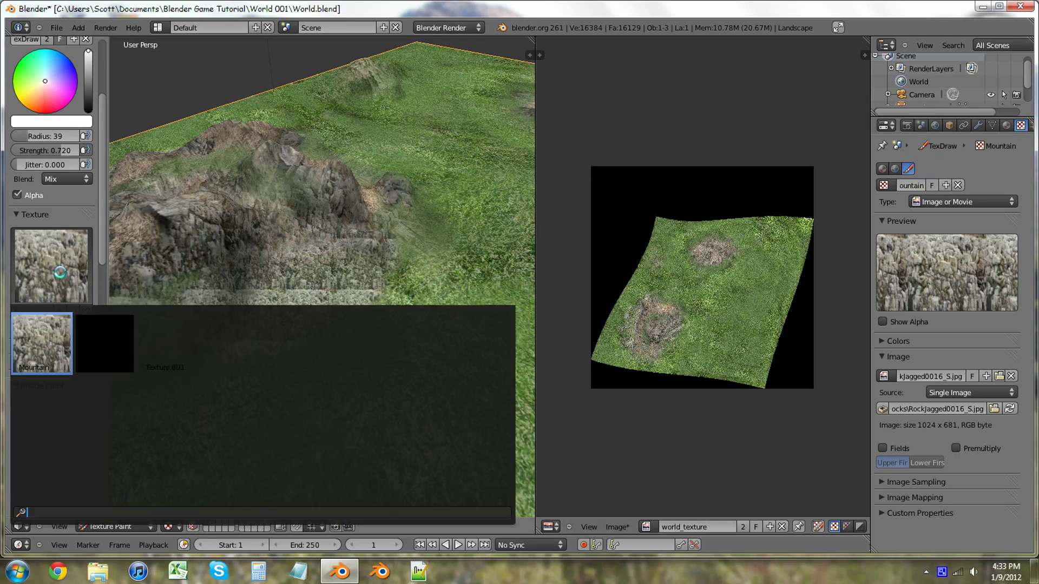
{"action": "left_click", "coordinate": [160, 341]}
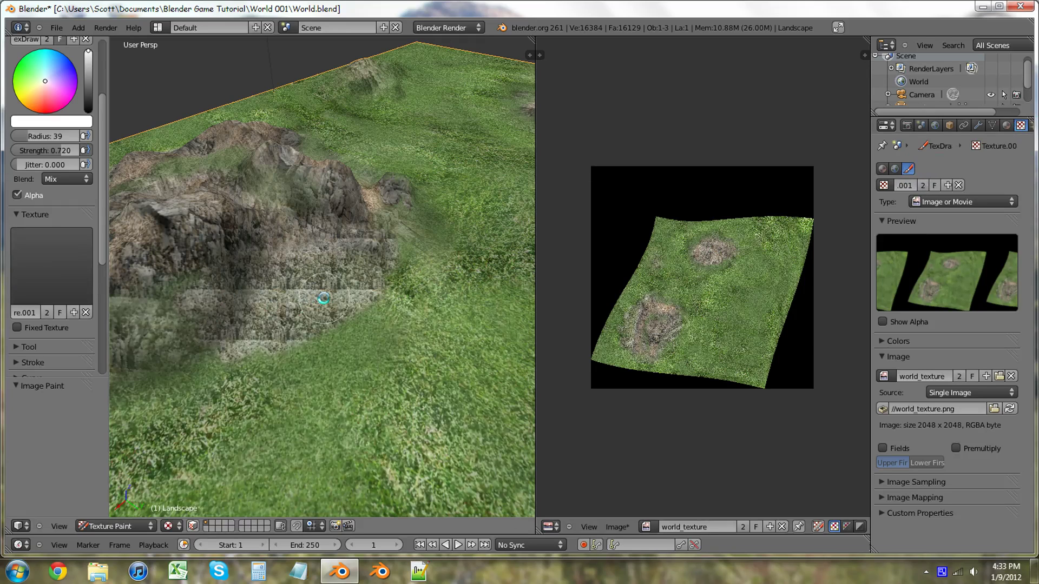
{"action": "mouse_move", "coordinate": [323, 299]}
{"action": "left_mouse_down"}
{"action": "mouse_move", "coordinate": [221, 348]}
{"action": "mouse_move", "coordinate": [193, 297]}
{"action": "mouse_move", "coordinate": [196, 286]}
{"action": "mouse_move", "coordinate": [294, 308]}
{"action": "left_mouse_up"}
{"action": "key", "text": "ctrl+z"}
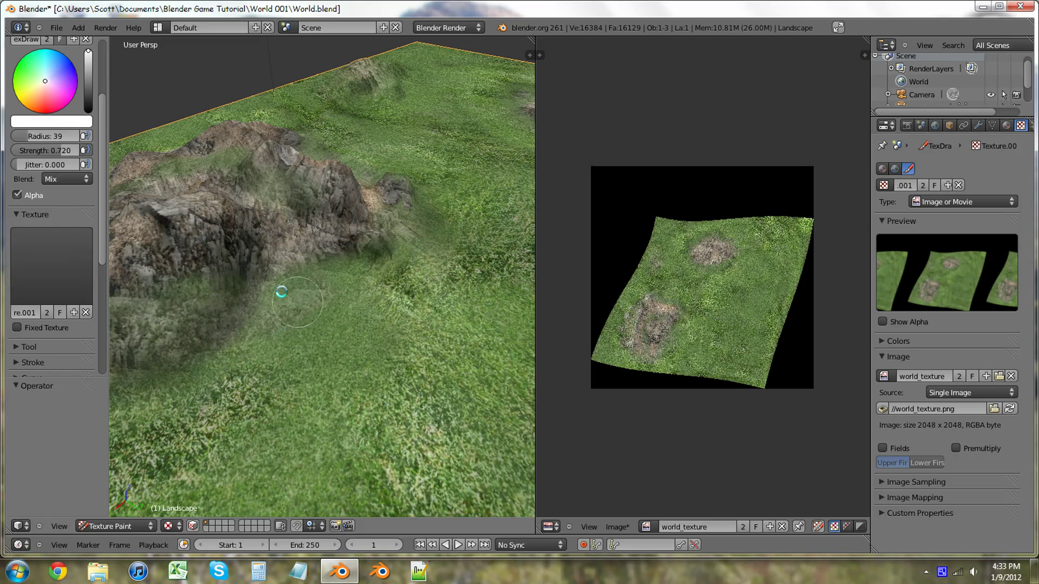
Create a new brush texture of type Image or Movie from Texture.001 and name it Grass 002
{"action": "scroll", "coordinate": [288, 326], "scroll_direction": "down", "scroll_amount": 2}
{"action": "scroll", "coordinate": [287, 326], "scroll_direction": "down", "scroll_amount": 2}
{"action": "middle_click_drag", "start_coordinate": [271, 343], "coordinate": [345, 296]}
{"action": "scroll", "coordinate": [397, 301], "scroll_direction": "up", "scroll_amount": 5}
{"action": "scroll", "coordinate": [364, 304], "scroll_direction": "up", "scroll_amount": 5}
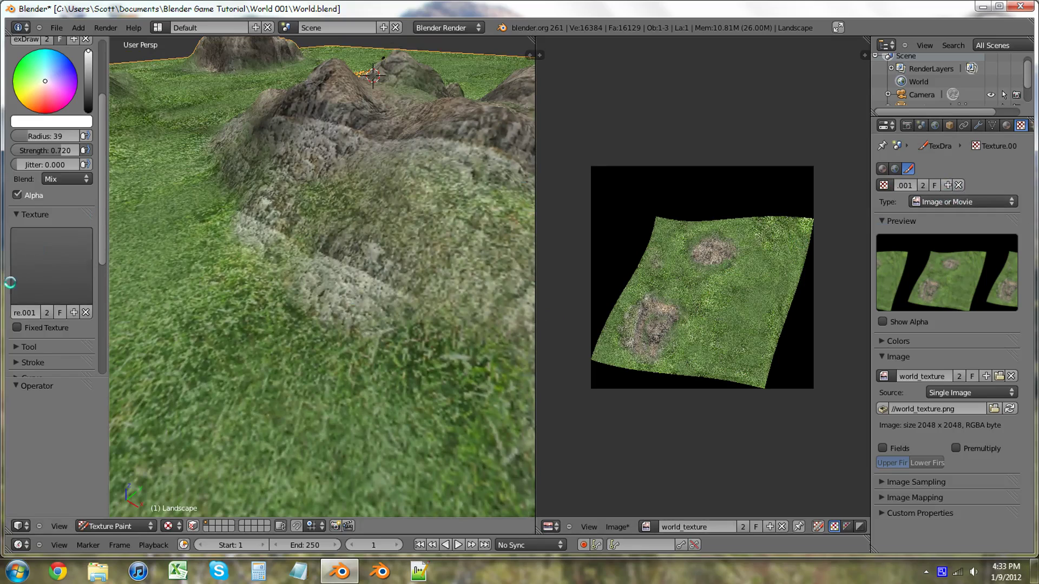
{"action": "left_click", "coordinate": [30, 252]}
{"action": "left_click", "coordinate": [168, 344]}
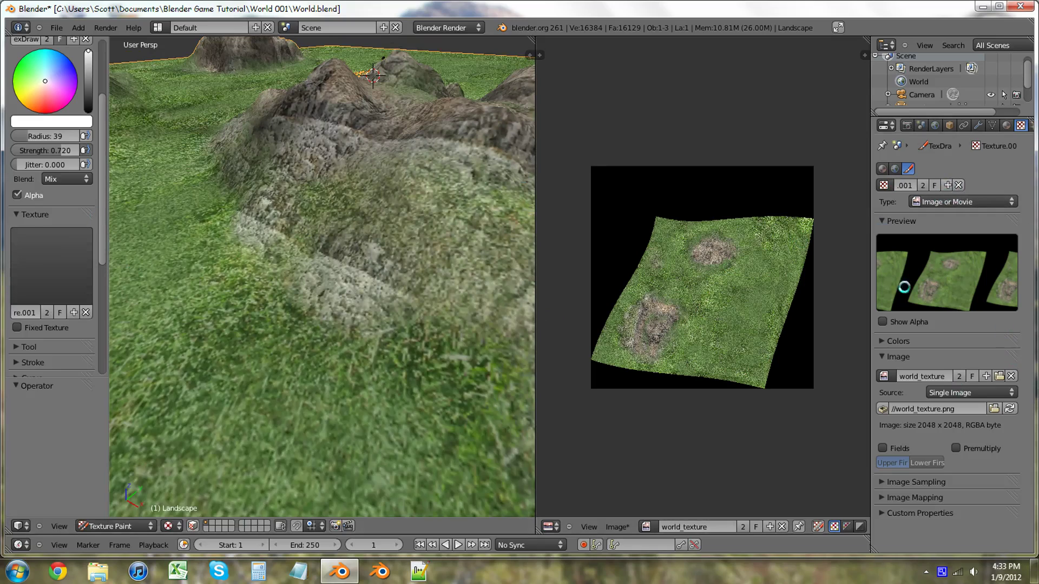
{"action": "left_click", "coordinate": [959, 203]}
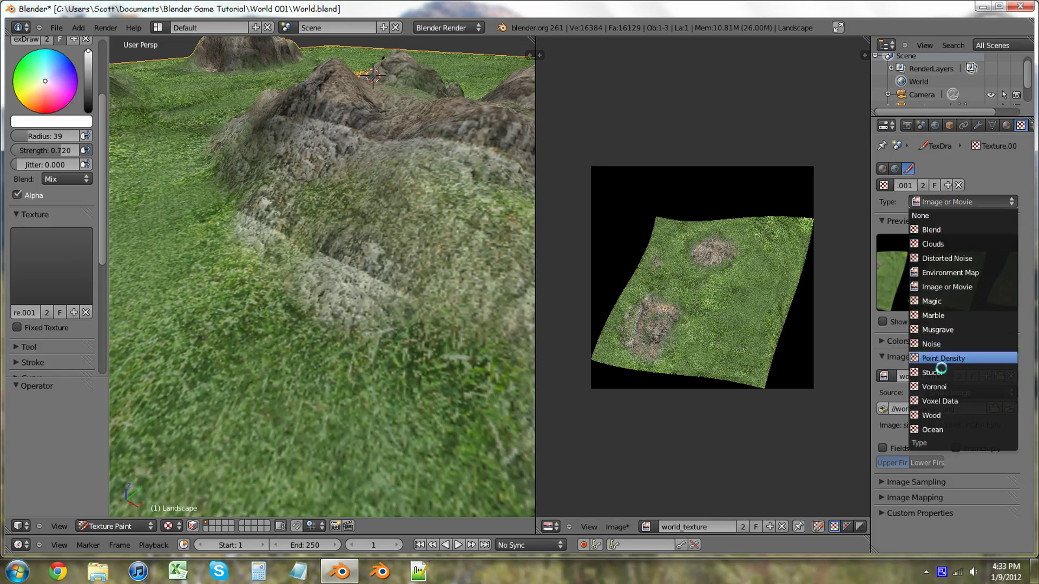
{"action": "left_click", "coordinate": [953, 287]}
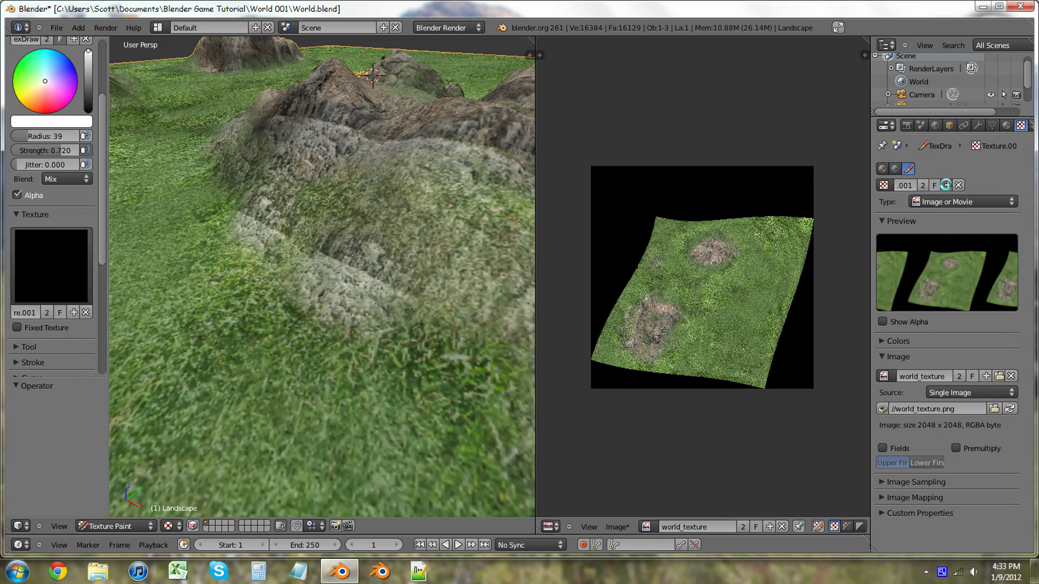
{"action": "left_click", "coordinate": [946, 185]}
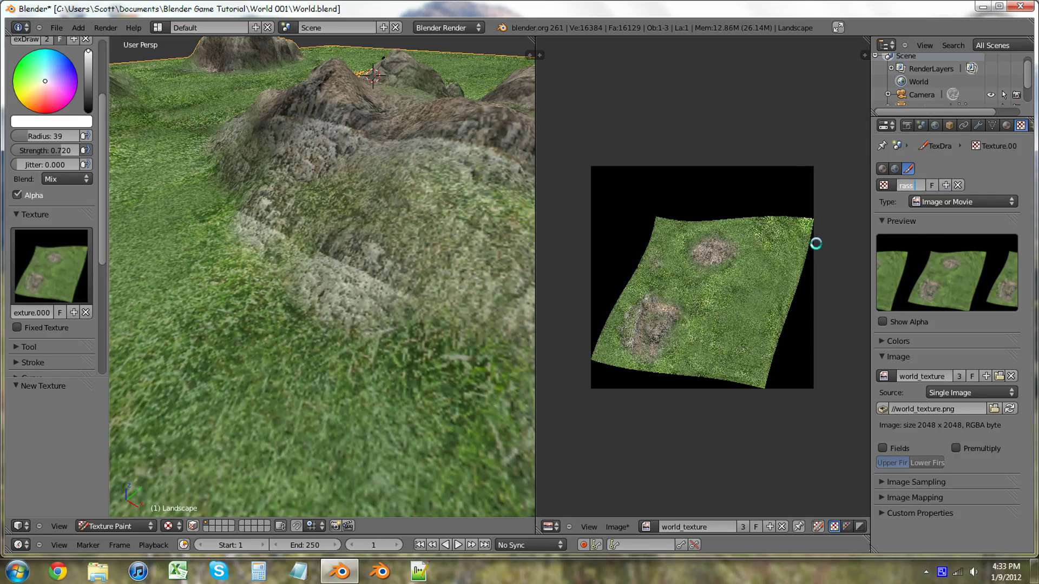
{"action": "key", "text": "Return"}
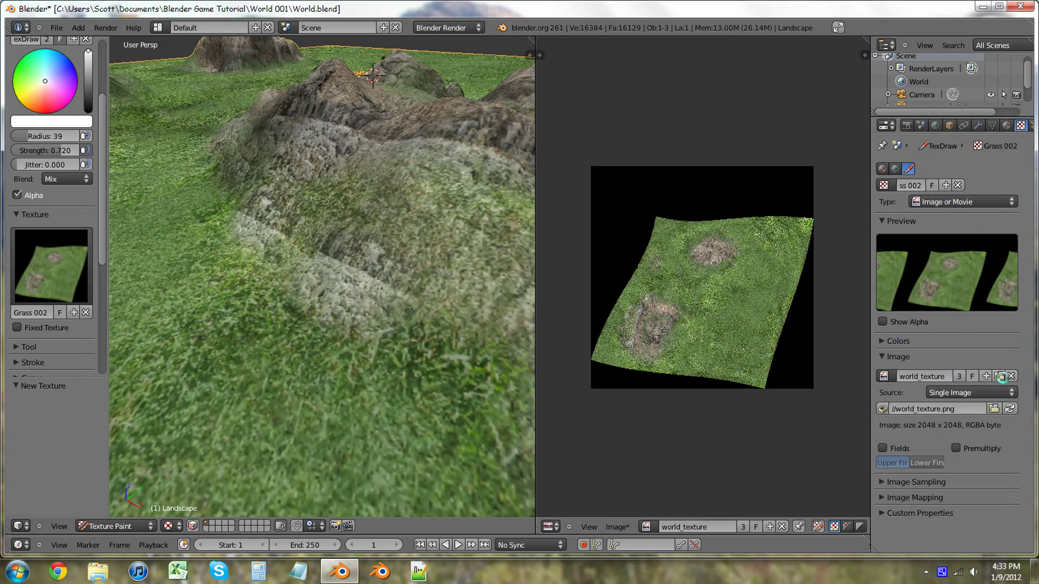
Load Grass0133_9_S.jpg from the Grass folder of the bookmarked textures directory as the Grass 002 image
{"action": "left_click", "coordinate": [998, 376]}
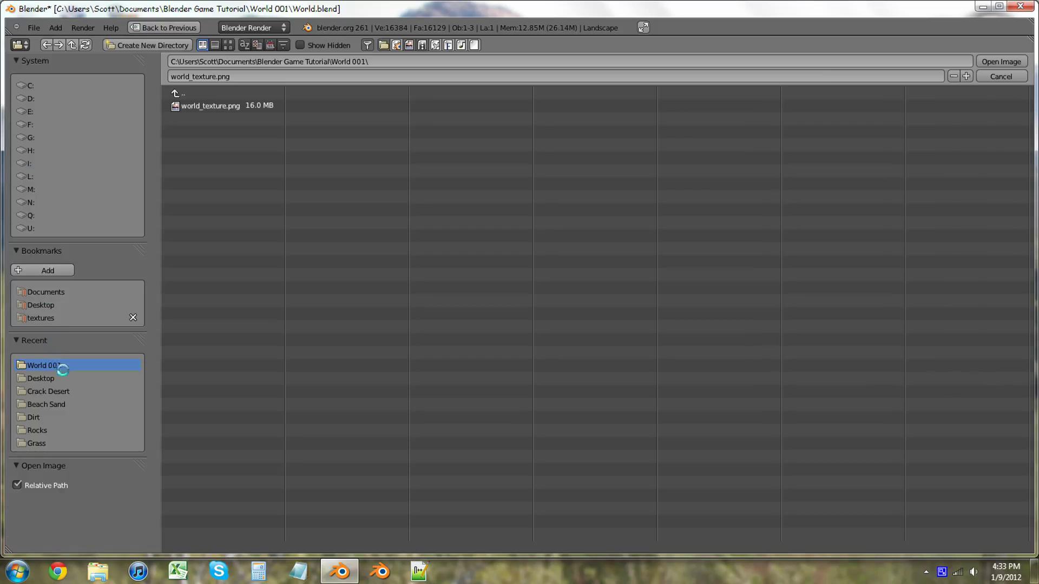
{"action": "left_click", "coordinate": [41, 318]}
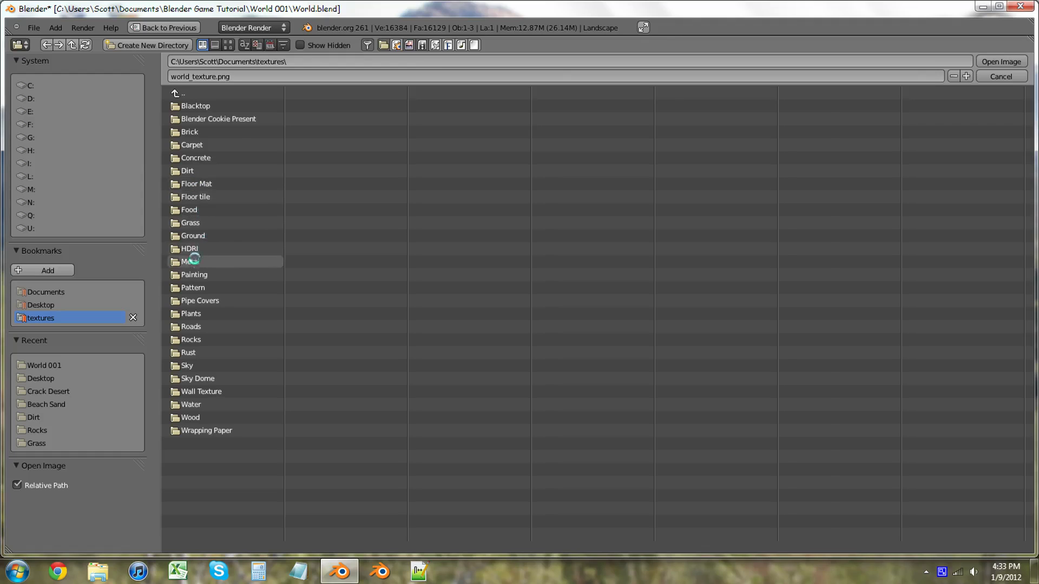
{"action": "left_click", "coordinate": [195, 223]}
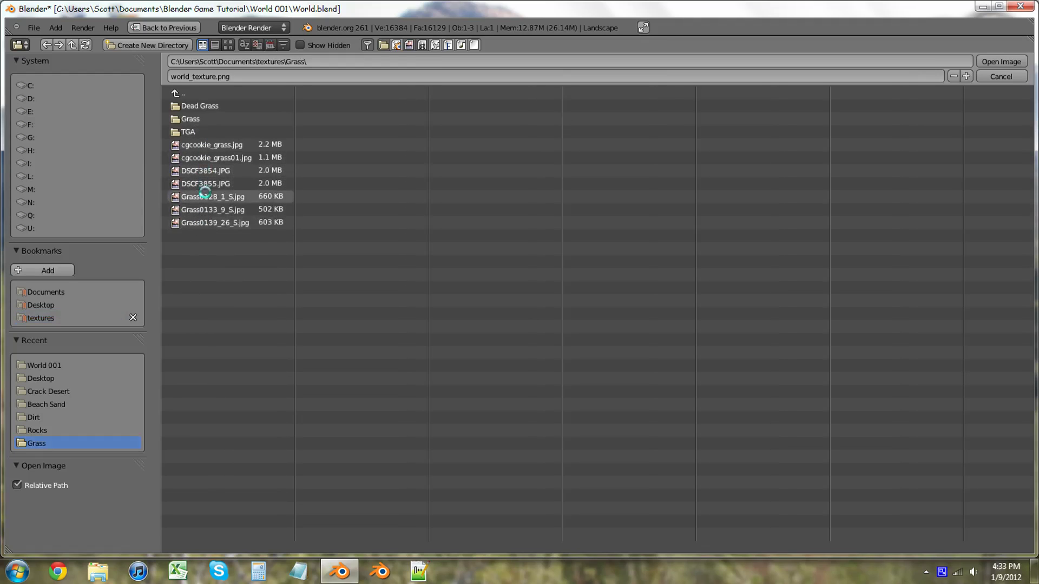
{"action": "left_click", "coordinate": [214, 210]}
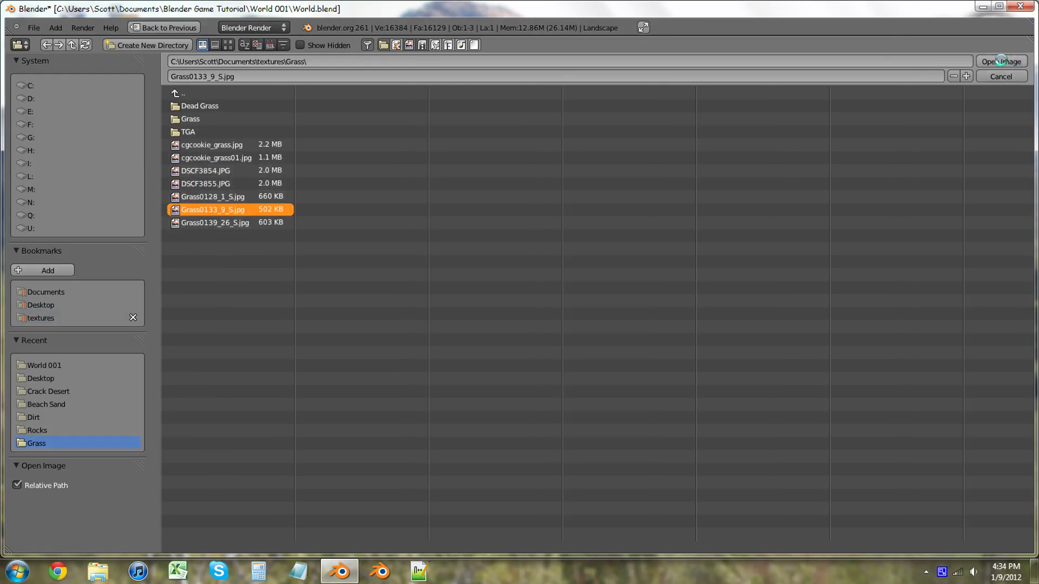
{"action": "left_click", "coordinate": [1001, 61]}
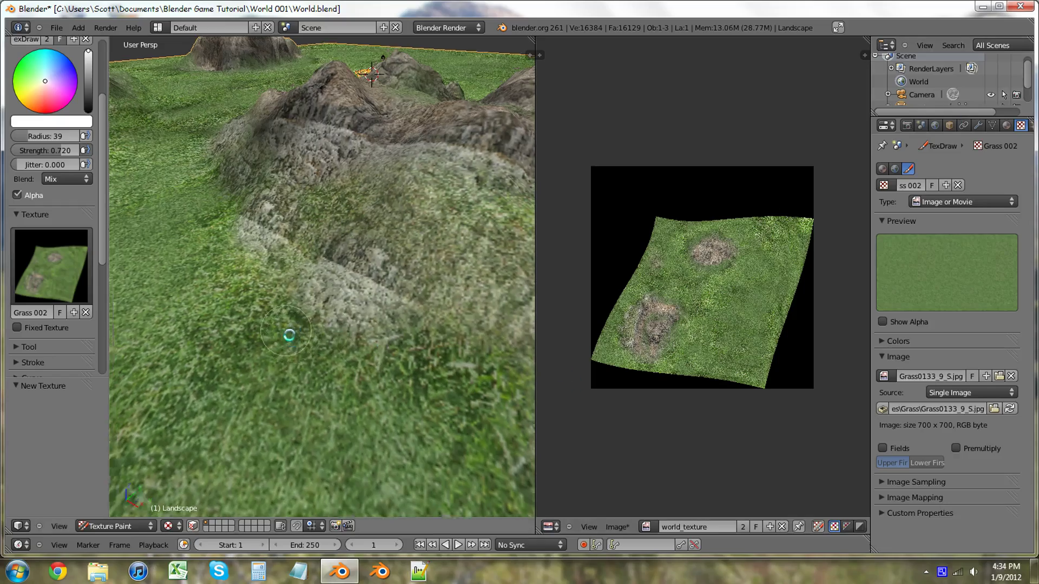
Reduce the brush strength to 0.269 and paint grass around the small rock outcrop at the mountain's foot
{"action": "middle_click_drag", "start_coordinate": [290, 336], "coordinate": [403, 246]}
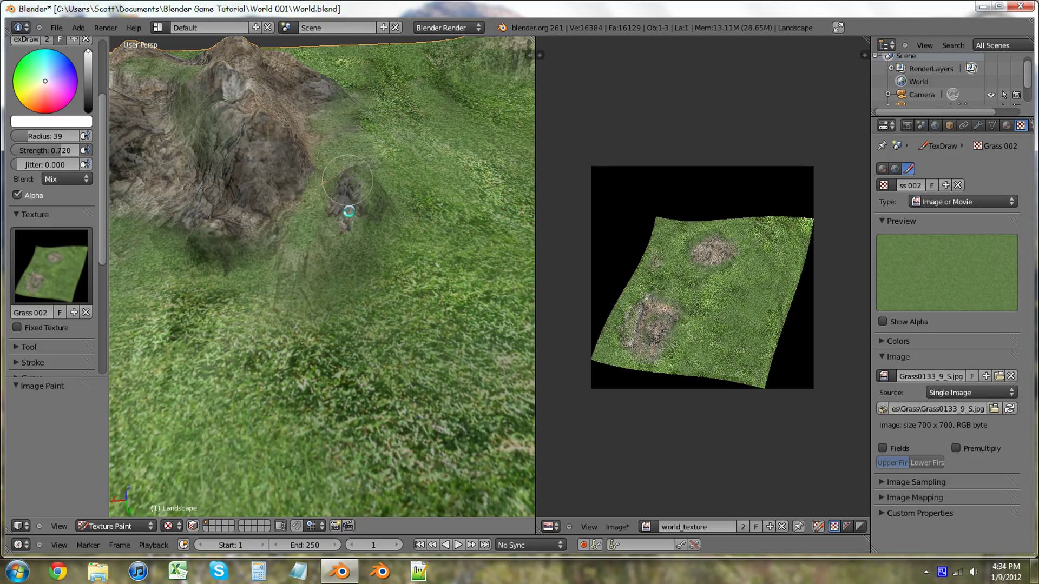
{"action": "mouse_move", "coordinate": [288, 275]}
{"action": "left_mouse_down"}
{"action": "mouse_move", "coordinate": [265, 276]}
{"action": "mouse_move", "coordinate": [187, 109]}
{"action": "left_mouse_up"}
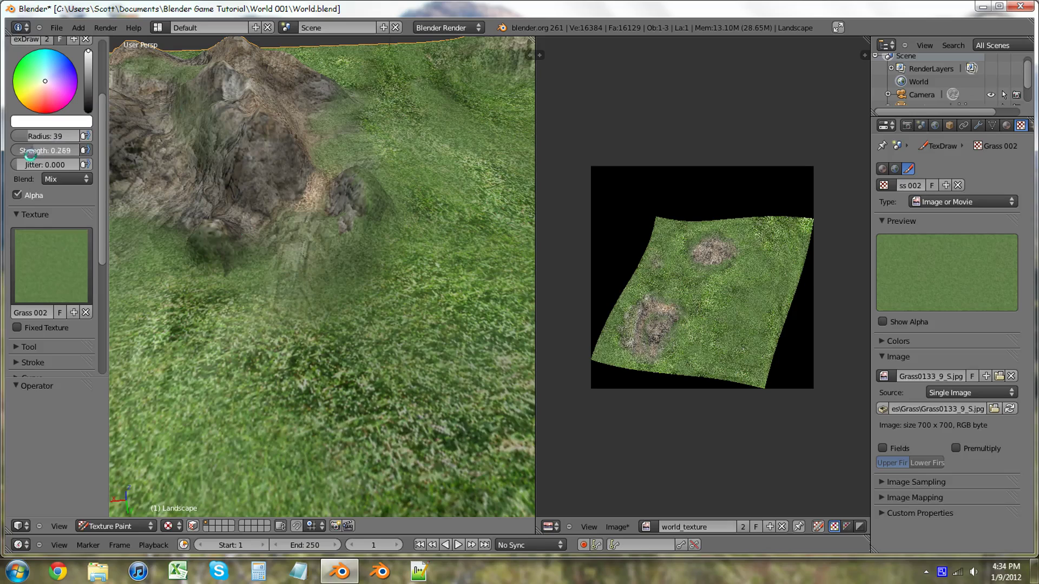
{"action": "mouse_move", "coordinate": [311, 206]}
{"action": "left_mouse_down"}
{"action": "mouse_move", "coordinate": [356, 173]}
{"action": "mouse_move", "coordinate": [411, 173]}
{"action": "left_mouse_up"}
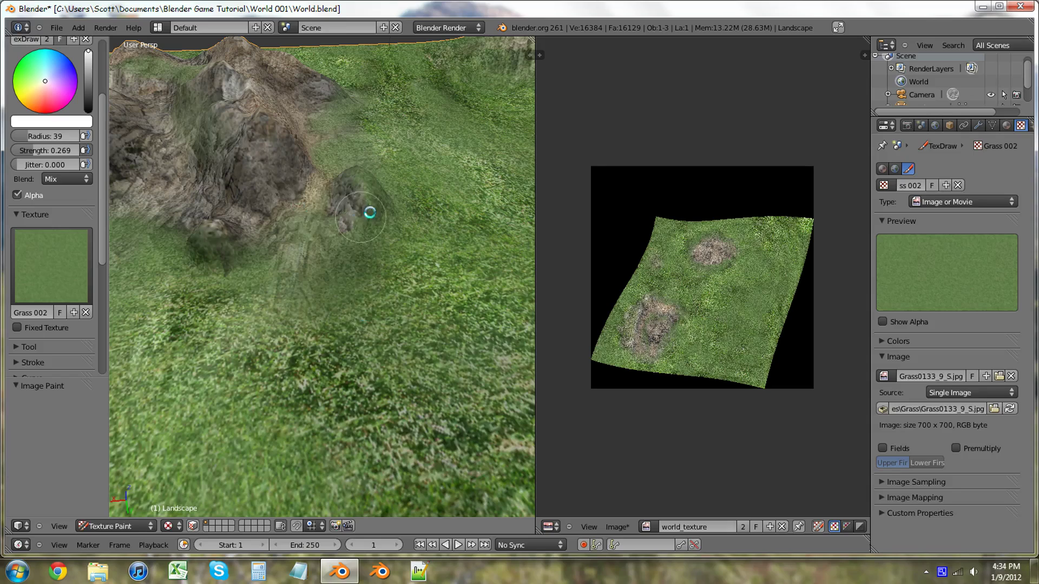
Blend grass along the lower edge of the large mountain and across the field in front of it
{"action": "mouse_move", "coordinate": [348, 274]}
{"action": "middle_mouse_down"}
{"action": "mouse_move", "coordinate": [251, 299]}
{"action": "mouse_move", "coordinate": [242, 277]}
{"action": "mouse_move", "coordinate": [440, 174]}
{"action": "middle_mouse_up"}
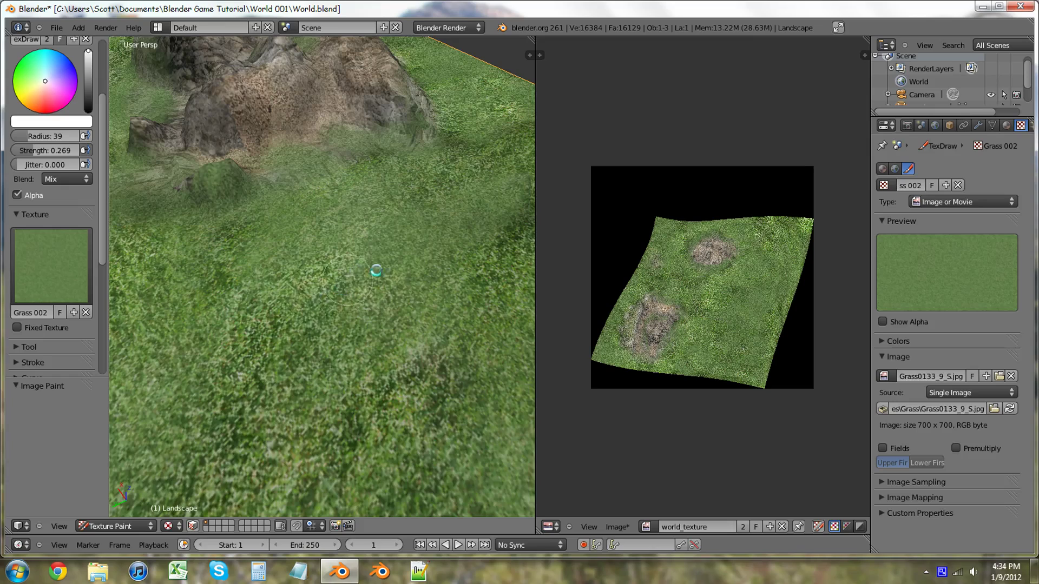
{"action": "scroll", "coordinate": [376, 271], "scroll_direction": "down", "scroll_amount": 3}
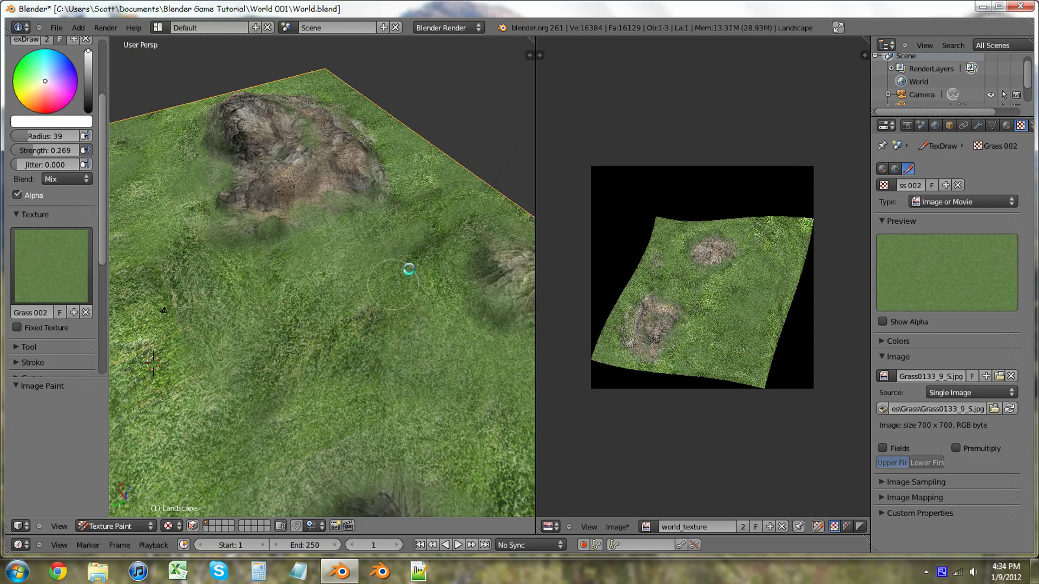
{"action": "middle_click_drag", "start_coordinate": [417, 327], "coordinate": [365, 306]}
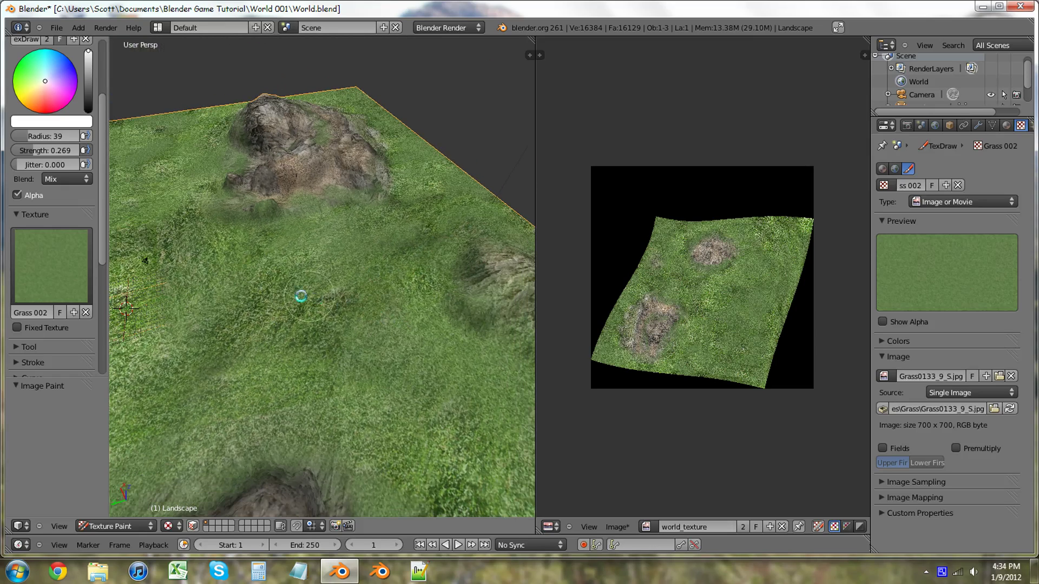
{"action": "mouse_move", "coordinate": [464, 323]}
{"action": "middle_mouse_down"}
{"action": "mouse_move", "coordinate": [417, 297]}
{"action": "mouse_move", "coordinate": [366, 293]}
{"action": "mouse_move", "coordinate": [401, 292]}
{"action": "mouse_move", "coordinate": [416, 319]}
{"action": "mouse_move", "coordinate": [461, 341]}
{"action": "mouse_move", "coordinate": [531, 324]}
{"action": "mouse_move", "coordinate": [552, 339]}
{"action": "mouse_move", "coordinate": [370, 383]}
{"action": "middle_mouse_up"}
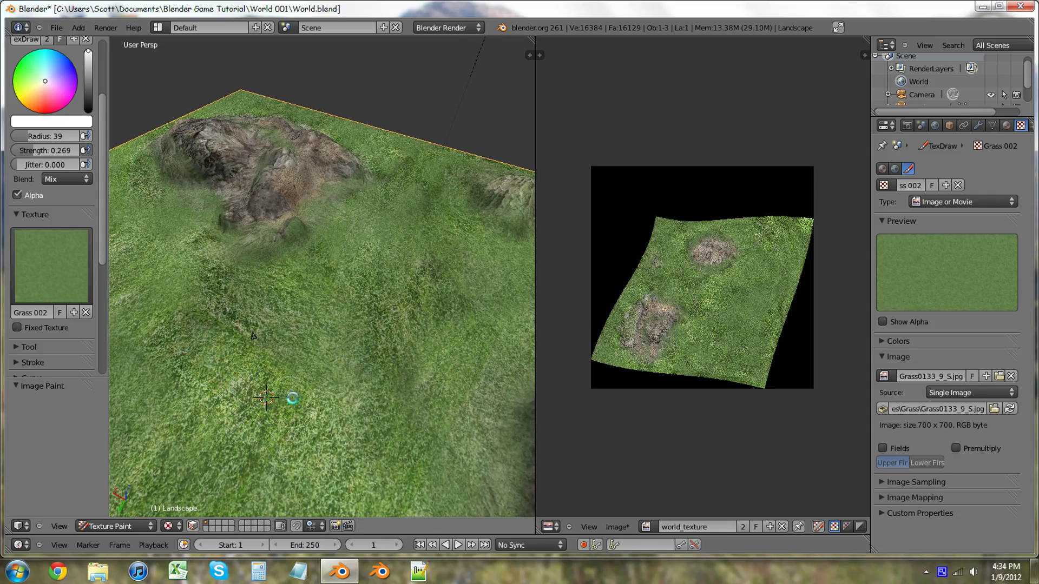
{"action": "middle_click_drag", "start_coordinate": [216, 342], "coordinate": [201, 373]}
{"action": "middle_click_drag", "start_coordinate": [438, 470], "coordinate": [247, 369]}
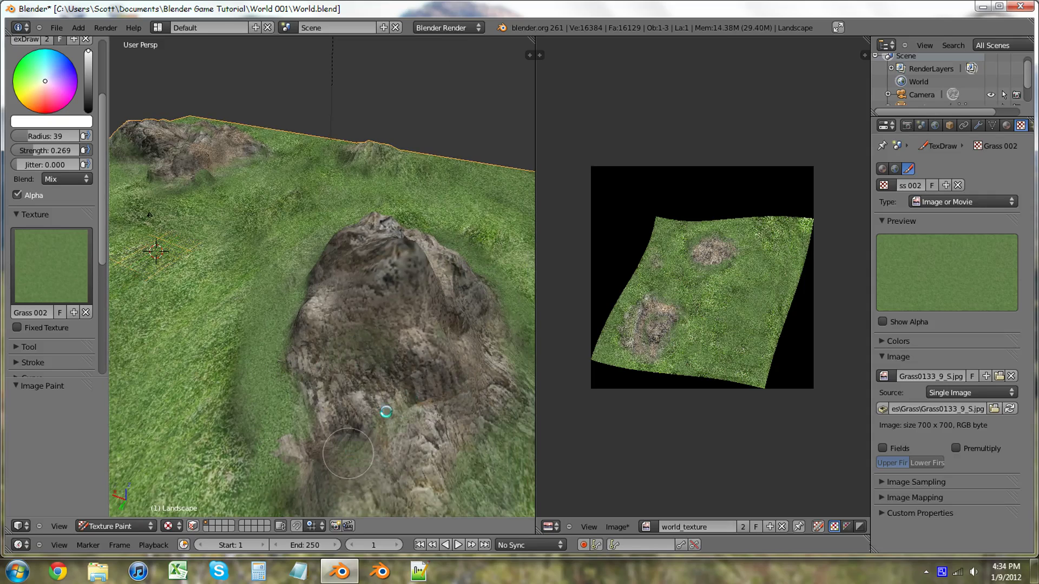
Paint grass around the base of the second, pointed mountain to soften its border with the field
{"action": "middle_click_drag", "start_coordinate": [367, 387], "coordinate": [370, 348]}
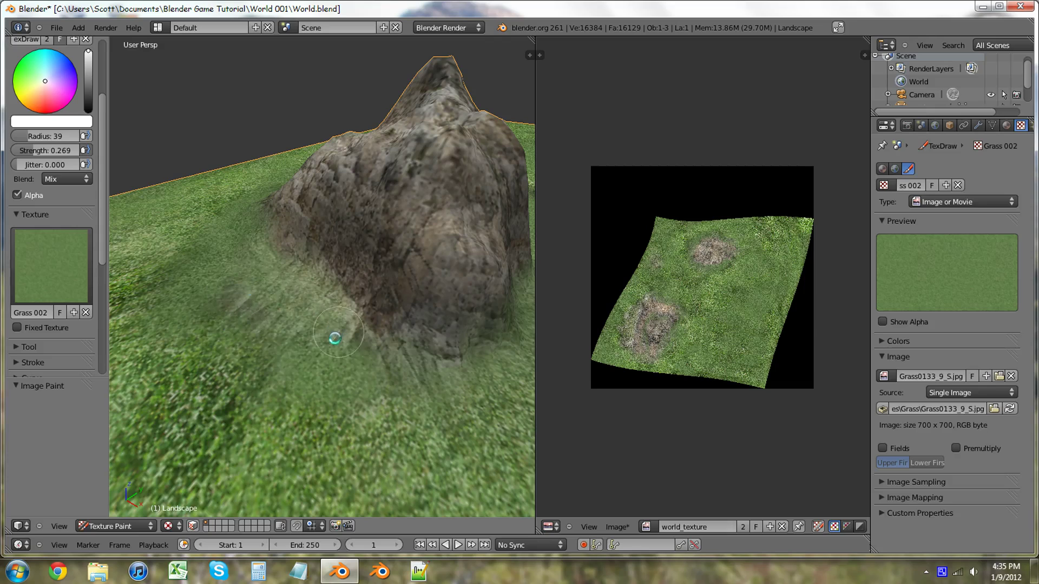
{"action": "middle_click_drag", "start_coordinate": [242, 323], "coordinate": [305, 344]}
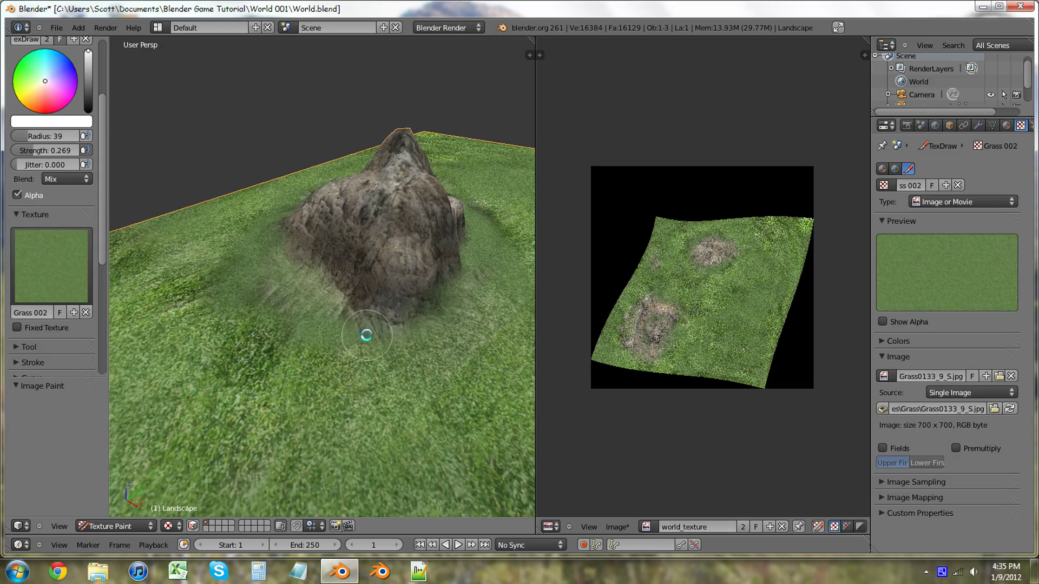
{"action": "middle_click_drag", "start_coordinate": [349, 339], "coordinate": [413, 255]}
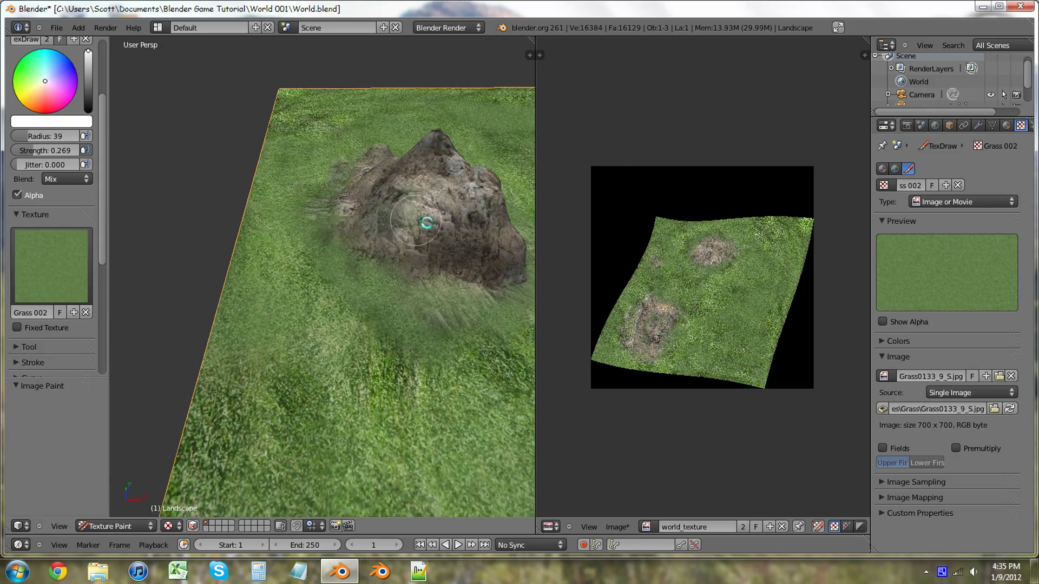
{"action": "scroll", "coordinate": [409, 418], "scroll_direction": "down", "scroll_amount": 2}
{"action": "scroll", "coordinate": [412, 417], "scroll_direction": "down", "scroll_amount": 3}
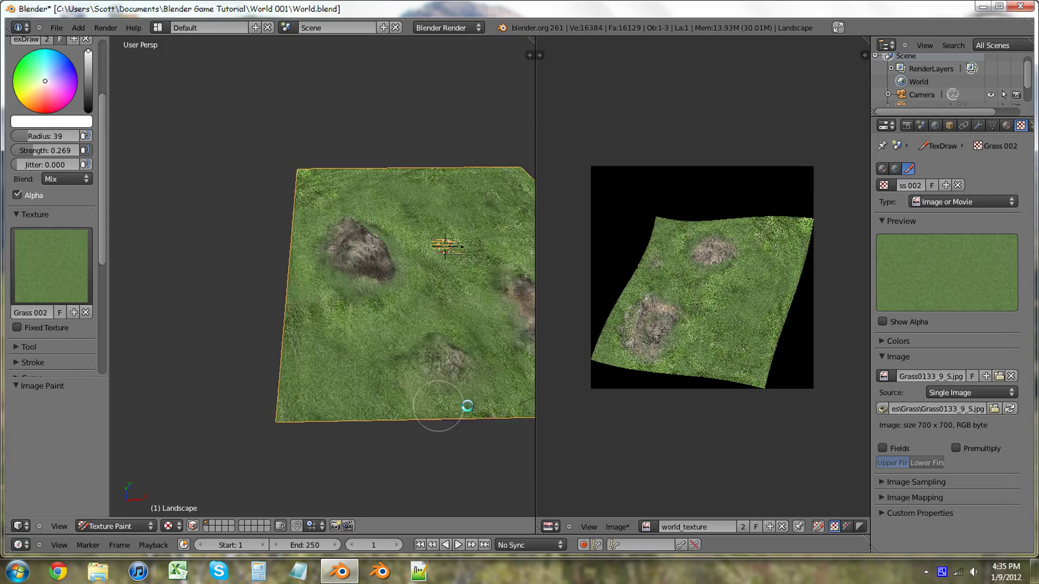
Paint grass over the field beside the pointed mountain, from the terrain's nearby corner and edge towards the middle of the landscape
{"action": "middle_click_drag", "start_coordinate": [471, 395], "coordinate": [304, 432]}
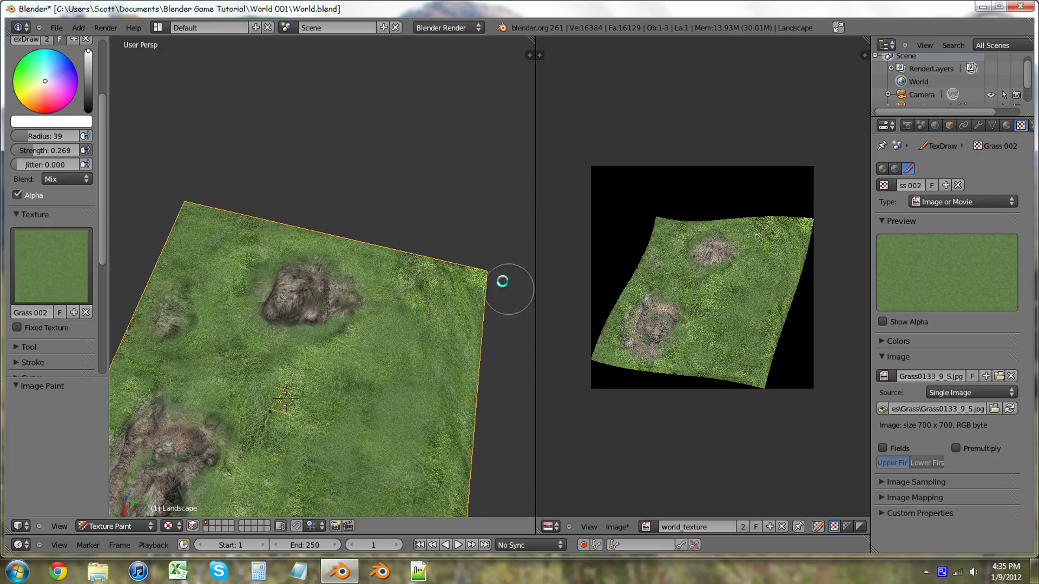
{"action": "left_click_drag", "start_coordinate": [432, 280], "coordinate": [409, 301]}
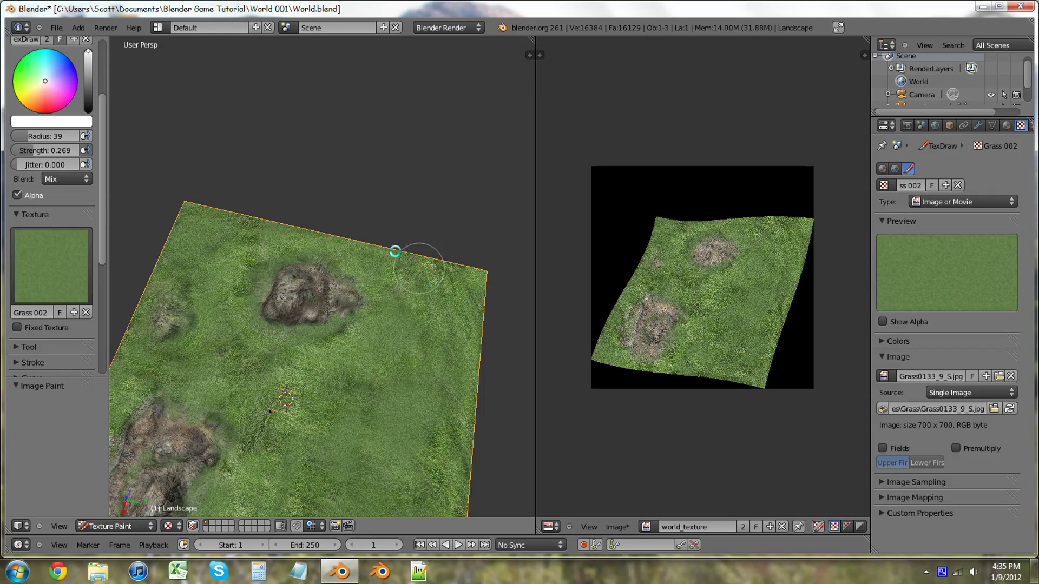
{"action": "mouse_move", "coordinate": [420, 274]}
{"action": "left_mouse_down"}
{"action": "mouse_move", "coordinate": [274, 447]}
{"action": "mouse_move", "coordinate": [277, 407]}
{"action": "left_mouse_up"}
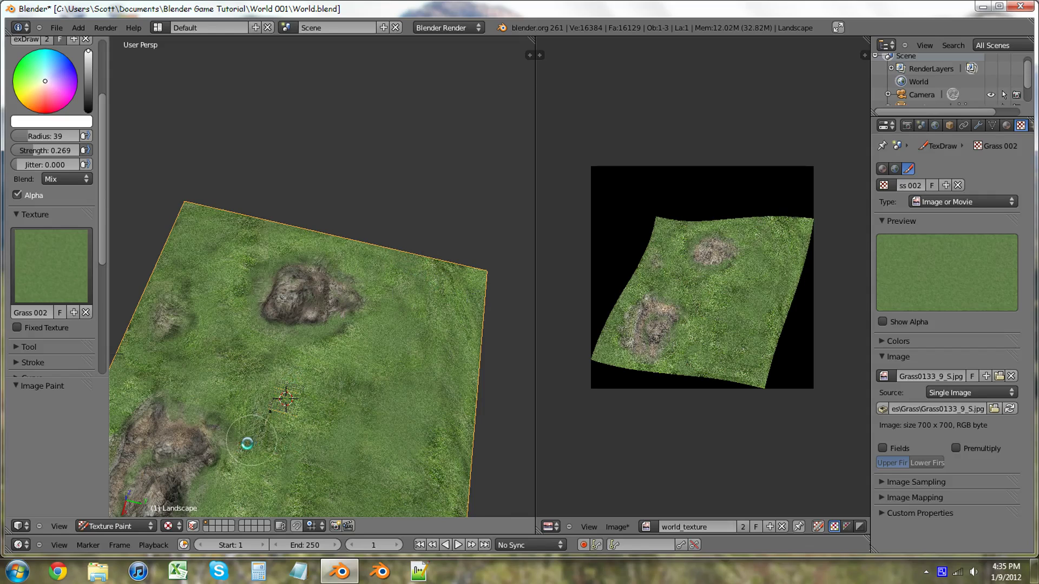
{"action": "scroll", "coordinate": [281, 441], "scroll_direction": "down", "scroll_amount": 1}
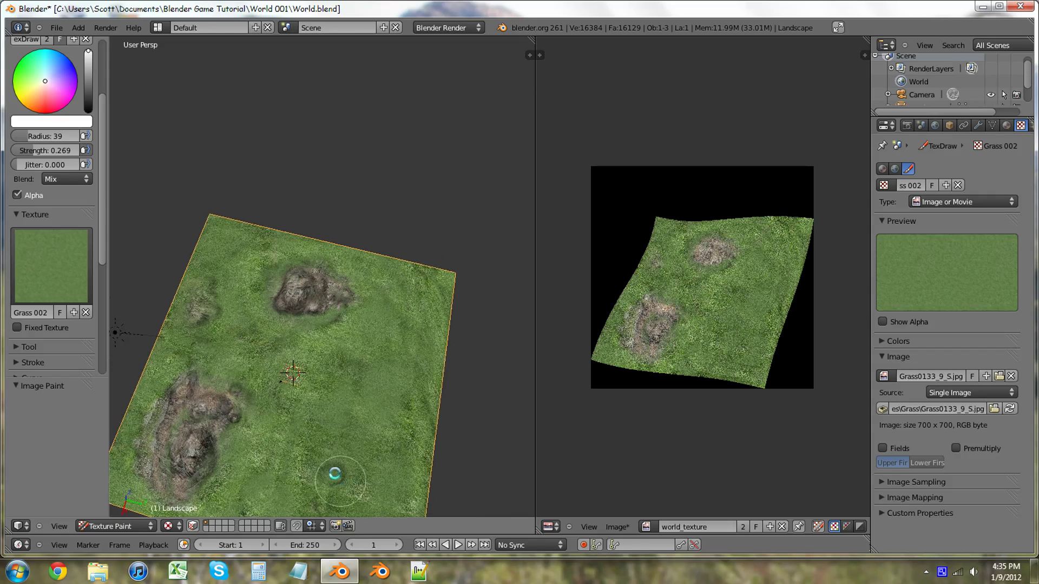
Save the painted world_texture image and switch the landscape from Texture Paint to Object Mode
{"action": "middle_click_drag", "start_coordinate": [334, 474], "coordinate": [368, 405]}
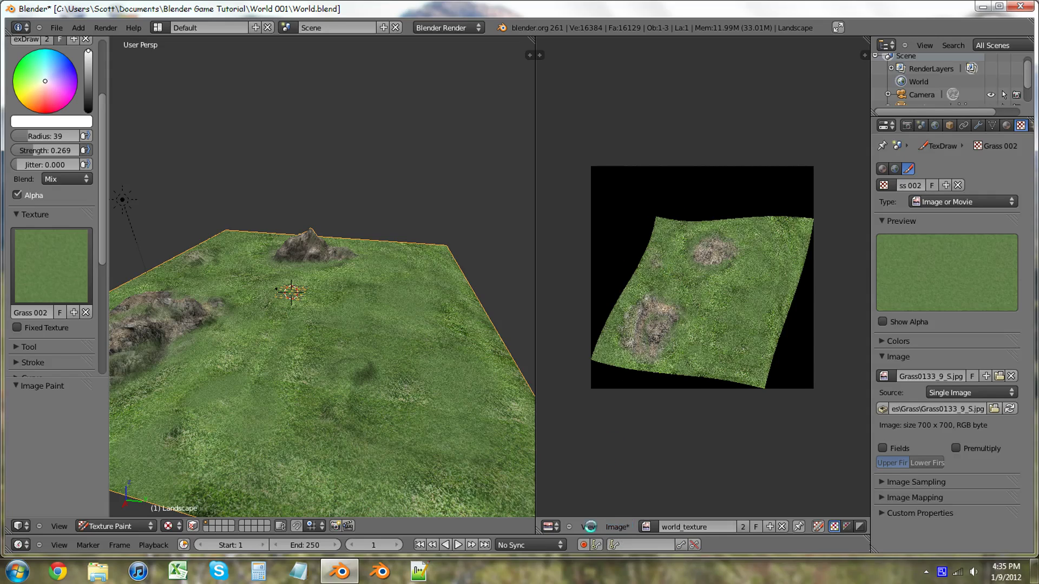
{"action": "left_click", "coordinate": [614, 526]}
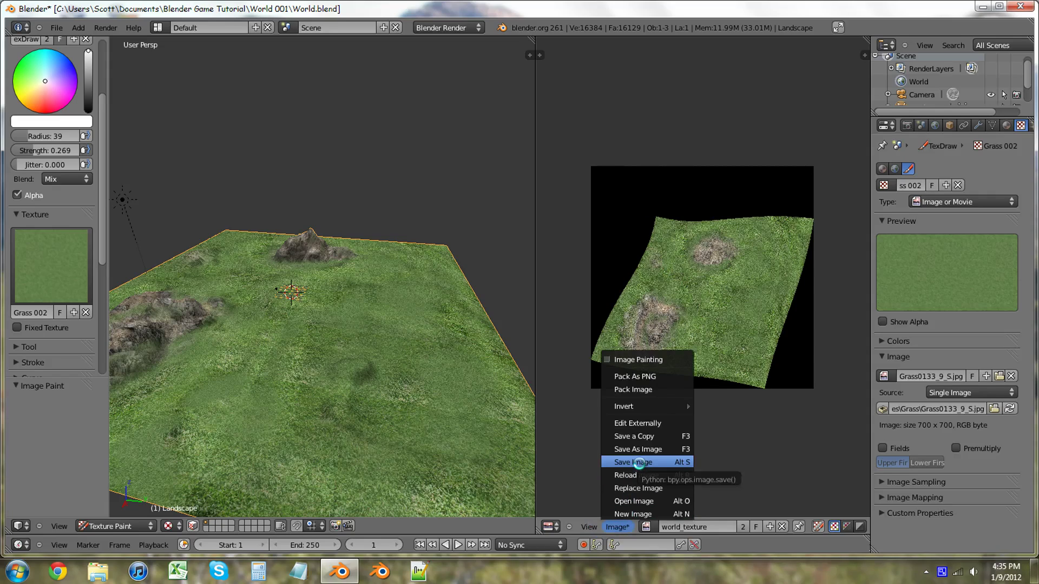
{"action": "left_click", "coordinate": [638, 463]}
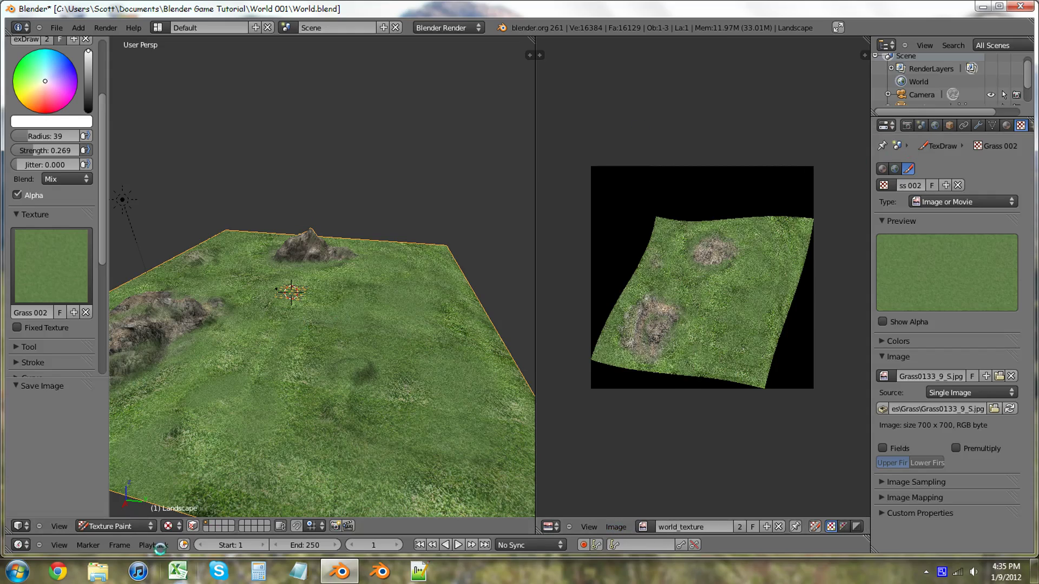
{"action": "left_click", "coordinate": [129, 521]}
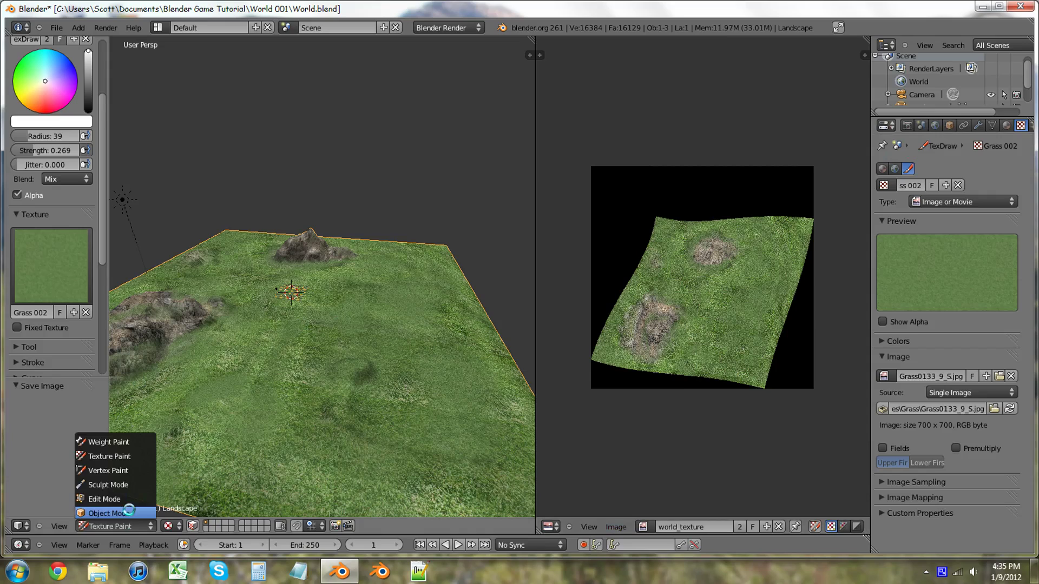
{"action": "left_click", "coordinate": [132, 510]}
Examine the painted landscape from several angles, including a close view of the rock and grass blending at the pointed mountain's base
{"action": "scroll", "coordinate": [372, 381], "scroll_direction": "down", "scroll_amount": 4}
{"action": "middle_click_drag", "start_coordinate": [329, 395], "coordinate": [225, 371]}
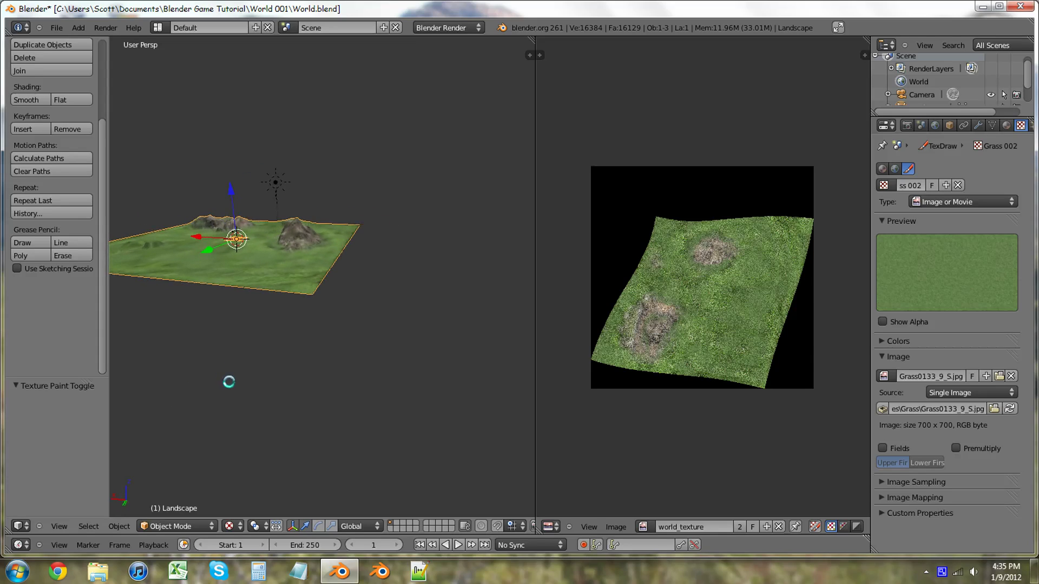
{"action": "key", "text": "KP_Decimal"}
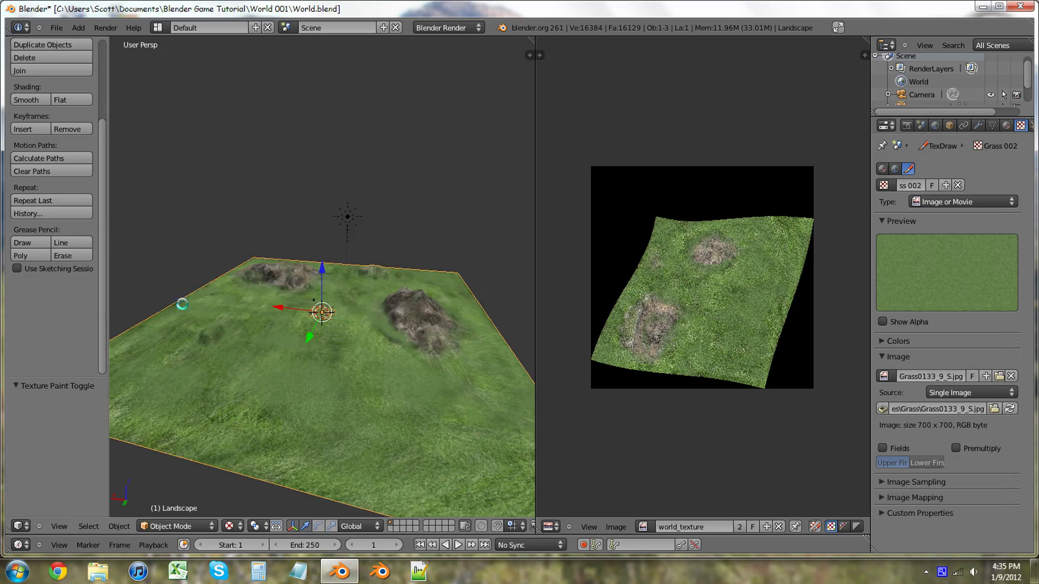
{"action": "middle_click_drag", "start_coordinate": [356, 289], "coordinate": [332, 355]}
{"action": "scroll", "coordinate": [309, 363], "scroll_direction": "up", "scroll_amount": 5}
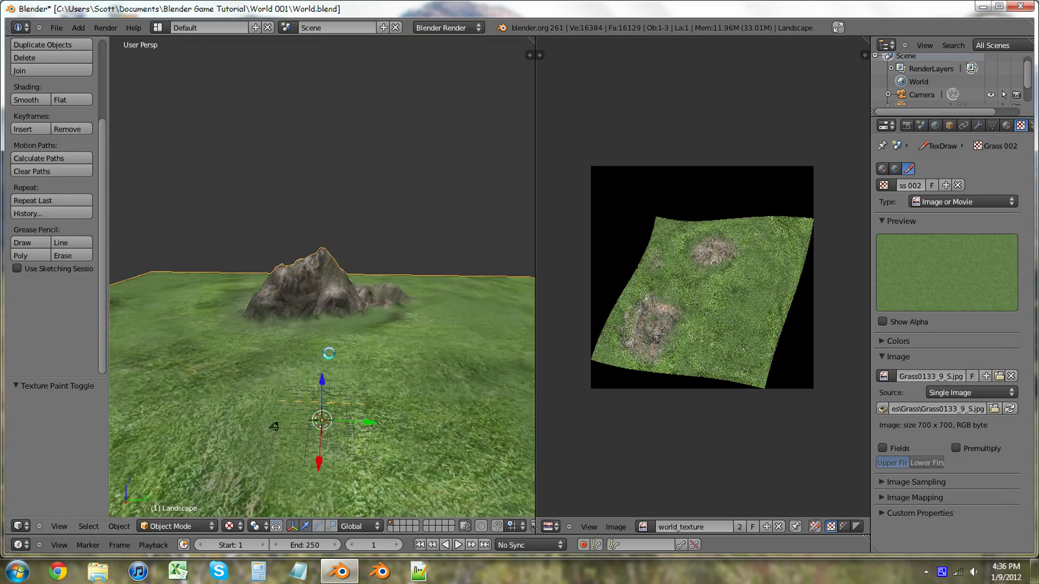
{"action": "scroll", "coordinate": [333, 350], "scroll_direction": "up", "scroll_amount": 2}
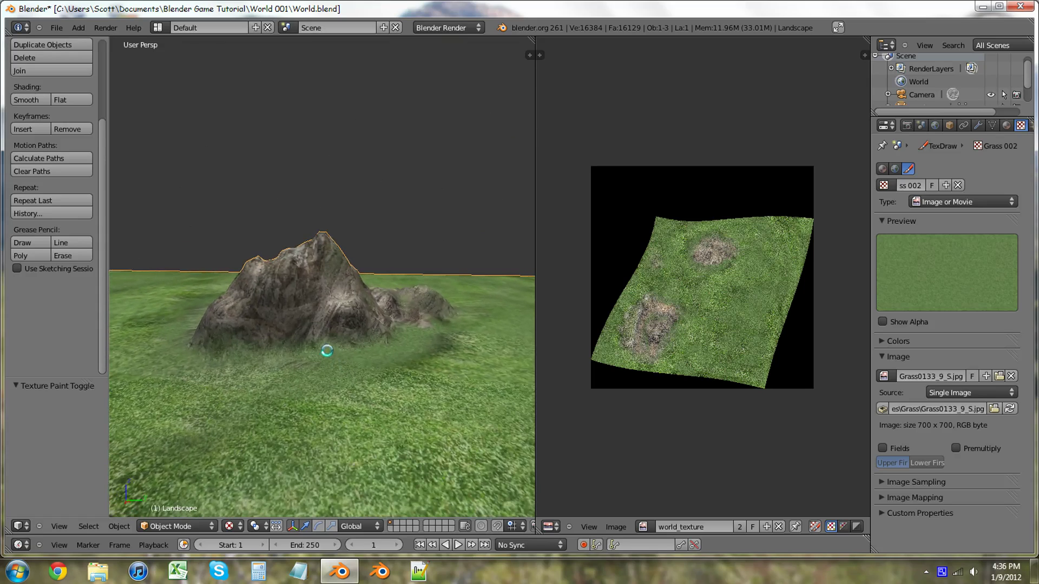
{"action": "mouse_move", "coordinate": [361, 376]}
{"action": "middle_mouse_down"}
{"action": "mouse_move", "coordinate": [238, 390]}
{"action": "mouse_move", "coordinate": [129, 374]}
{"action": "mouse_move", "coordinate": [280, 355]}
{"action": "mouse_move", "coordinate": [309, 371]}
{"action": "mouse_move", "coordinate": [346, 371]}
{"action": "middle_mouse_up"}
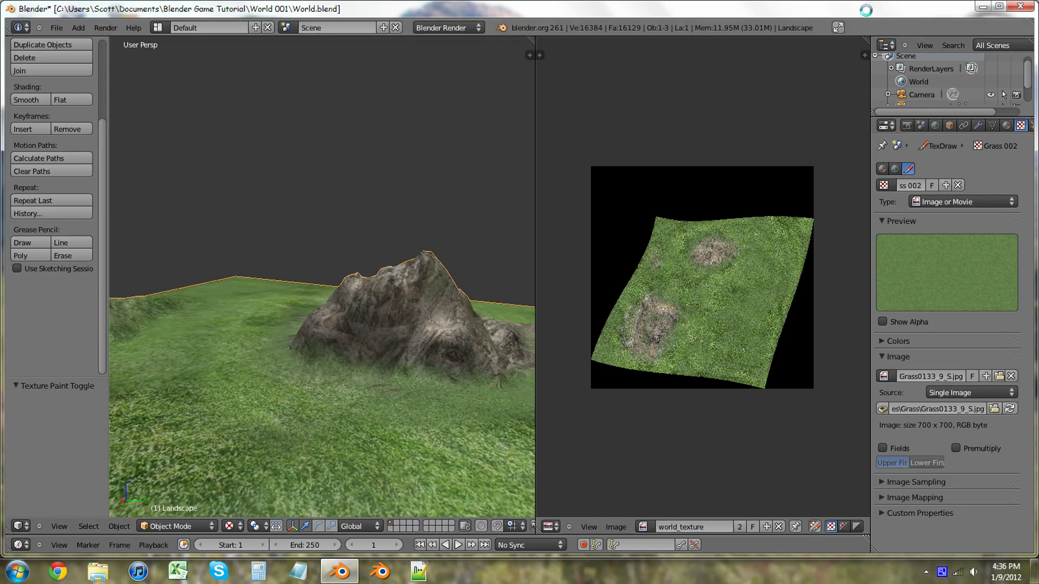